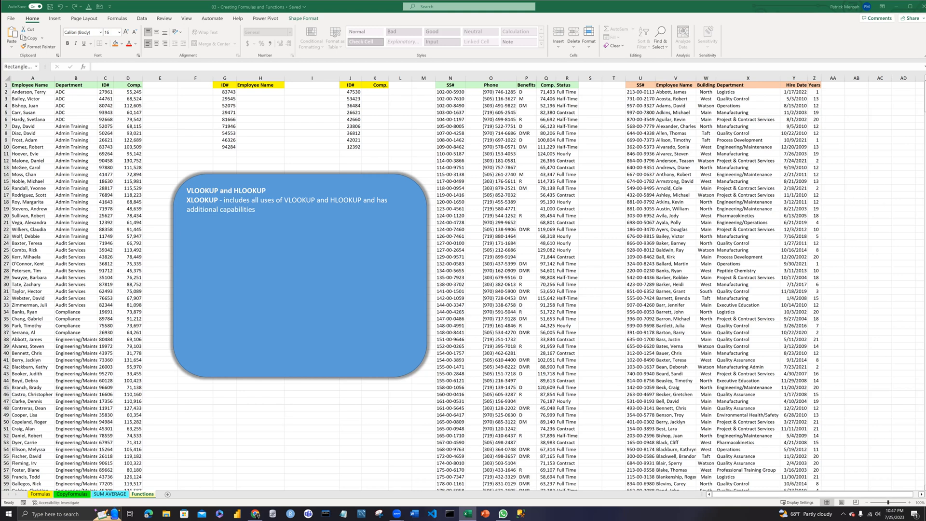
Step: Cut the blue rounded rectangle containing the VLOOKUP, HLOOKUP and XLOOKUP notes off the Functions sheet
left_click(253, 305)
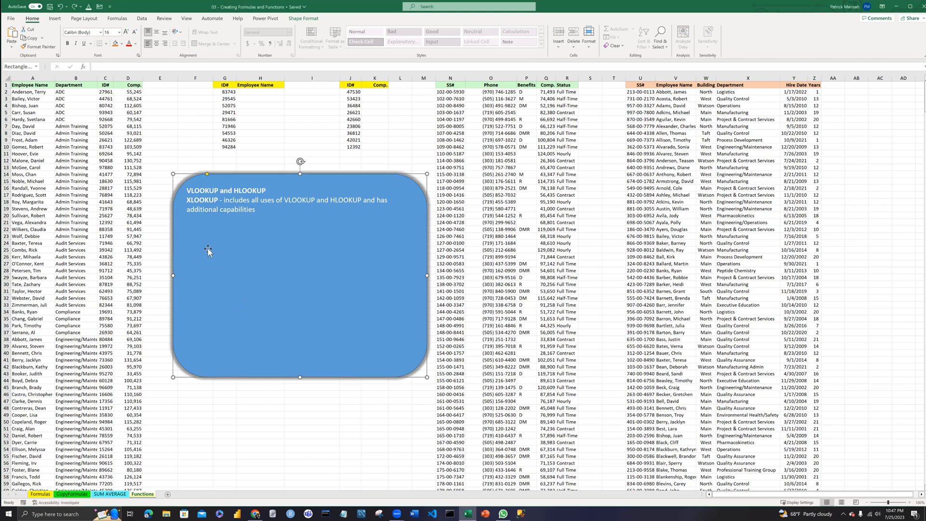
right_click(175, 175)
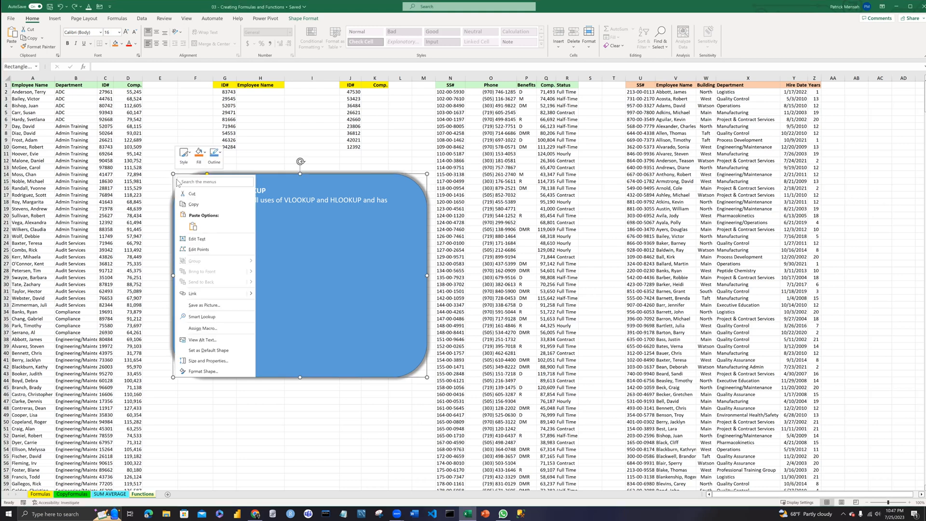
left_click(202, 191)
left_click(228, 208)
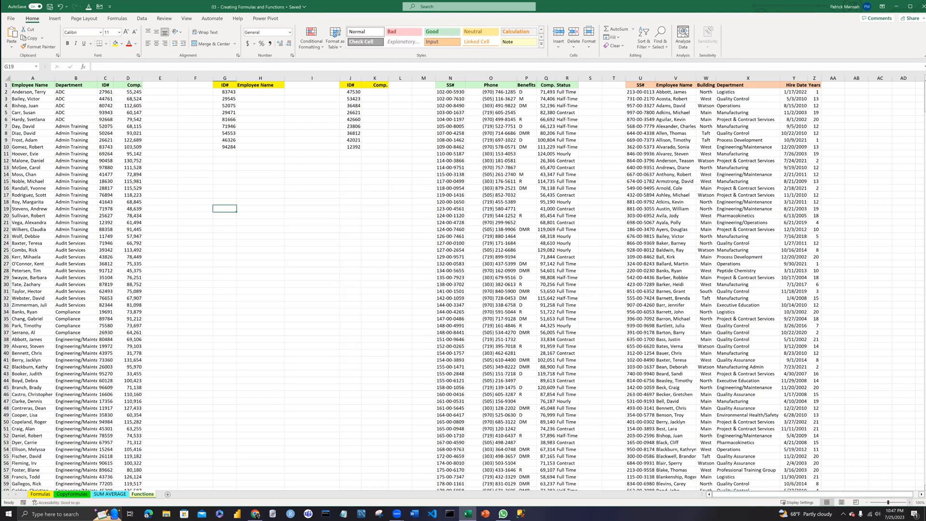
Step: Examine the employee table in columns A to D and the ID# list and empty Employee Name column in G and H
left_click(909, 502)
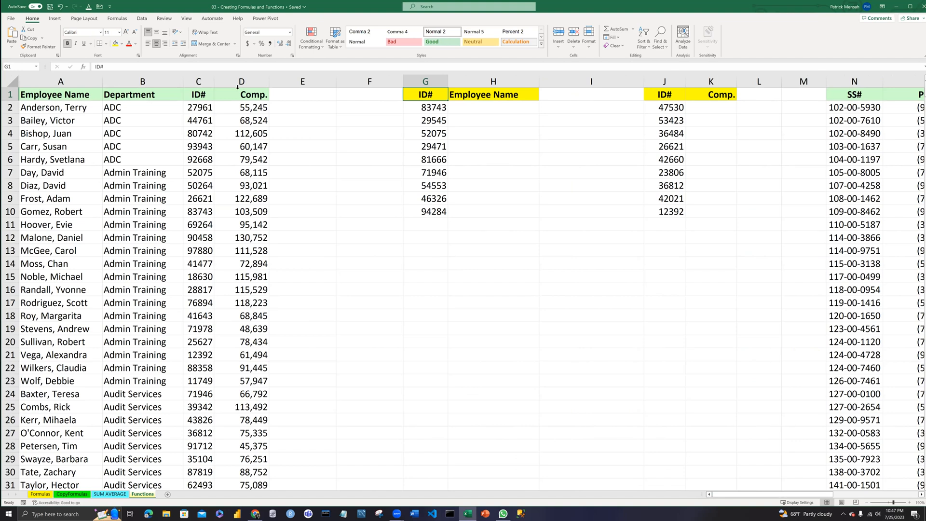
key("ctrl+Left")
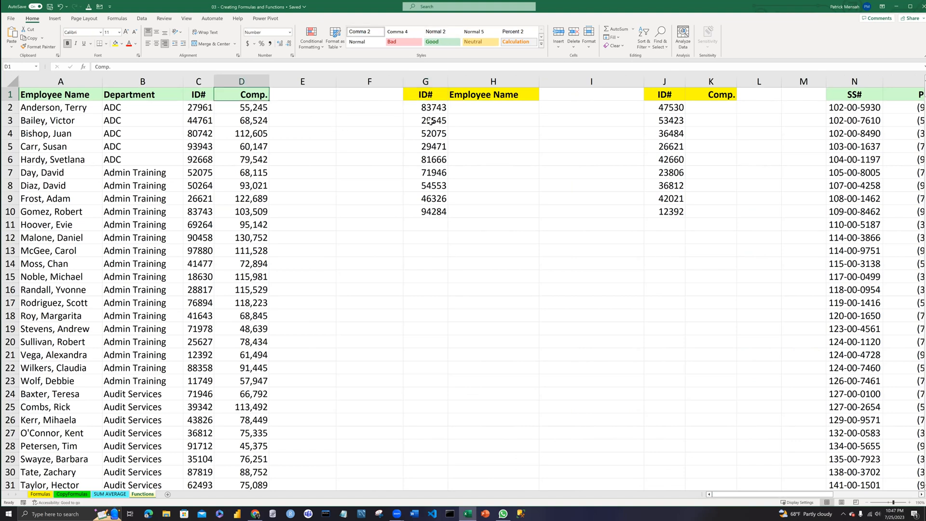
left_click(426, 109)
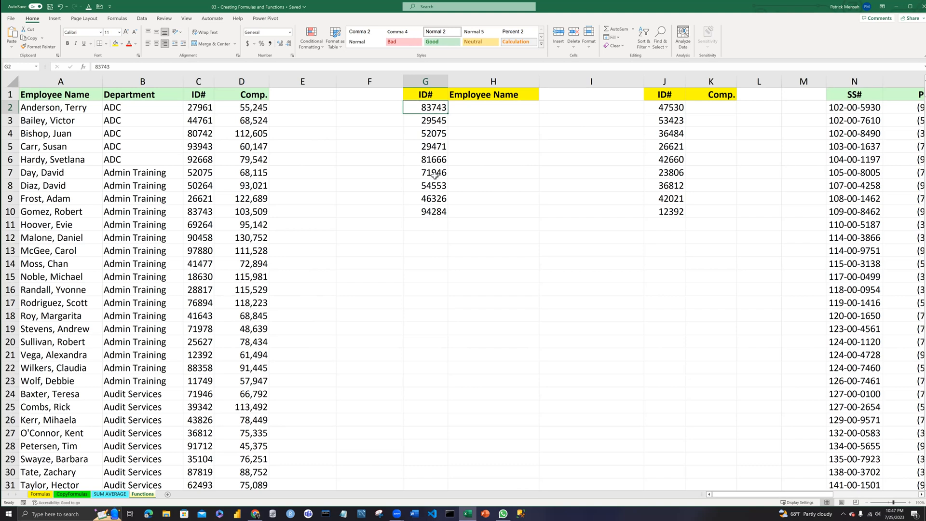
left_click(195, 107)
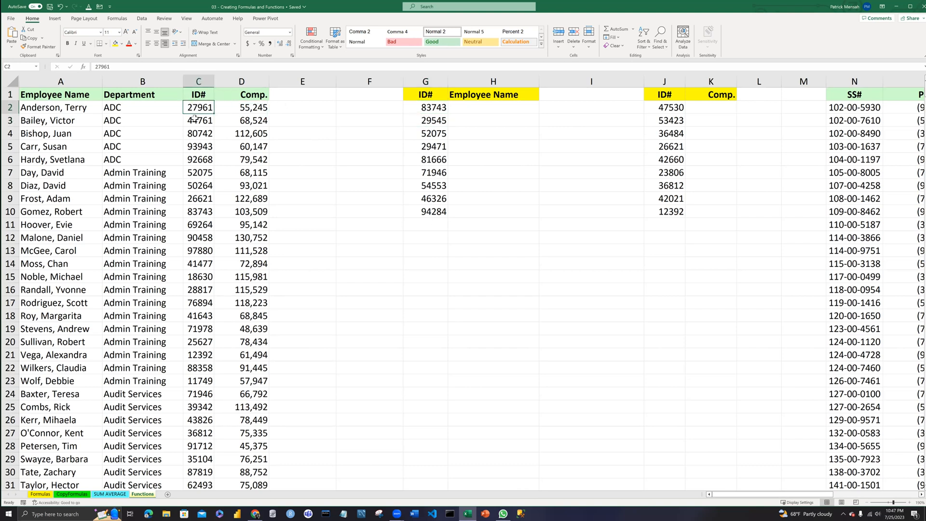
left_click(202, 80)
left_click(432, 94)
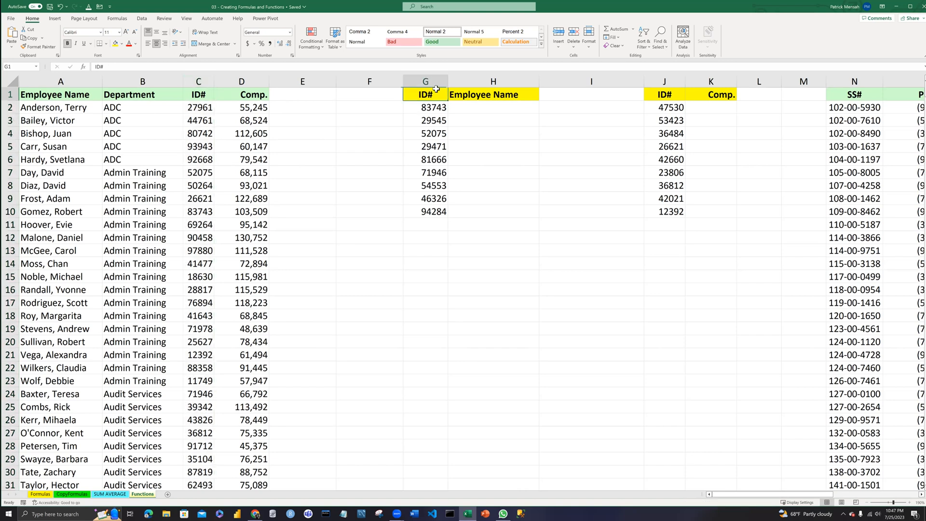
left_click(459, 83)
left_click(467, 110)
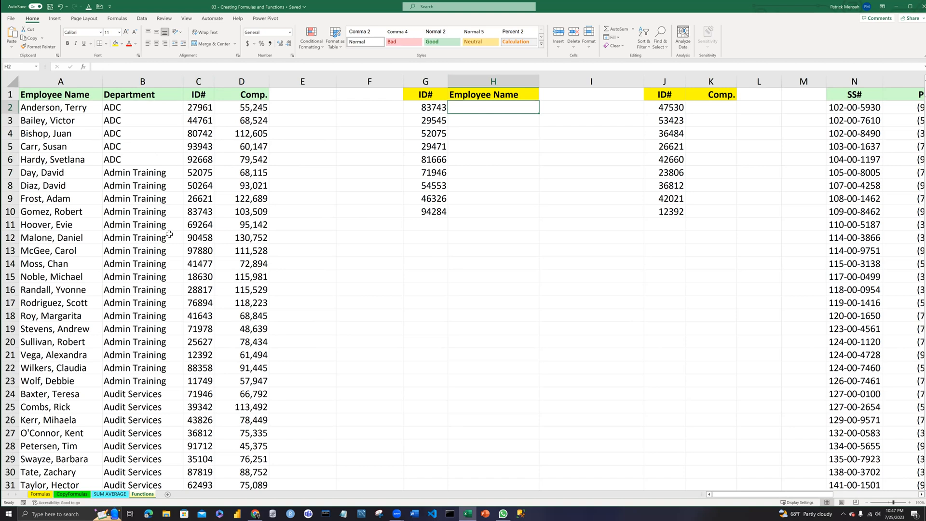
scroll(171, 242, "down", 1)
scroll(174, 278, "down", 3)
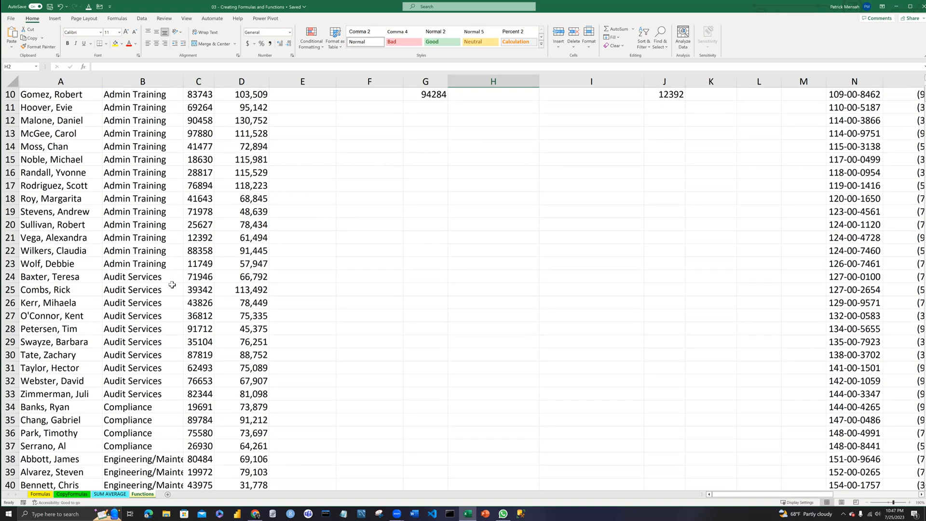
scroll(165, 294, "down", 4)
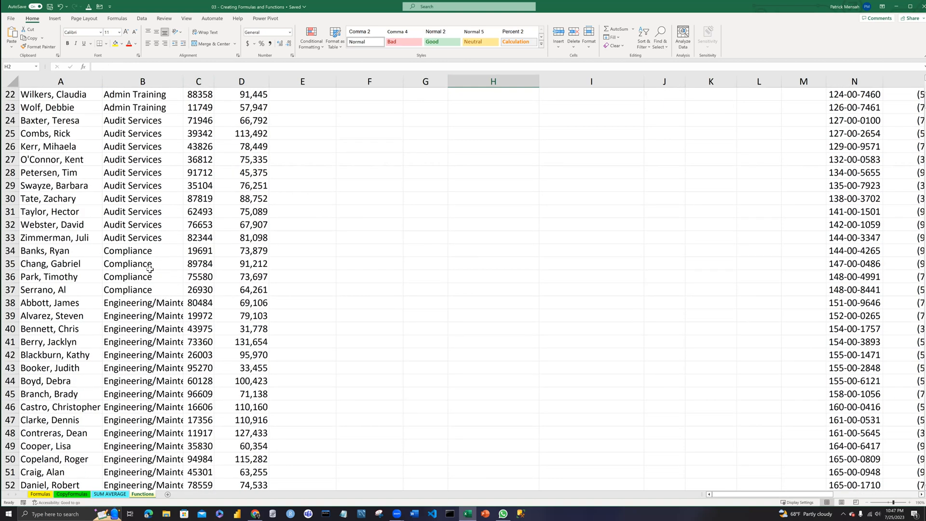
scroll(227, 190, "up", 7)
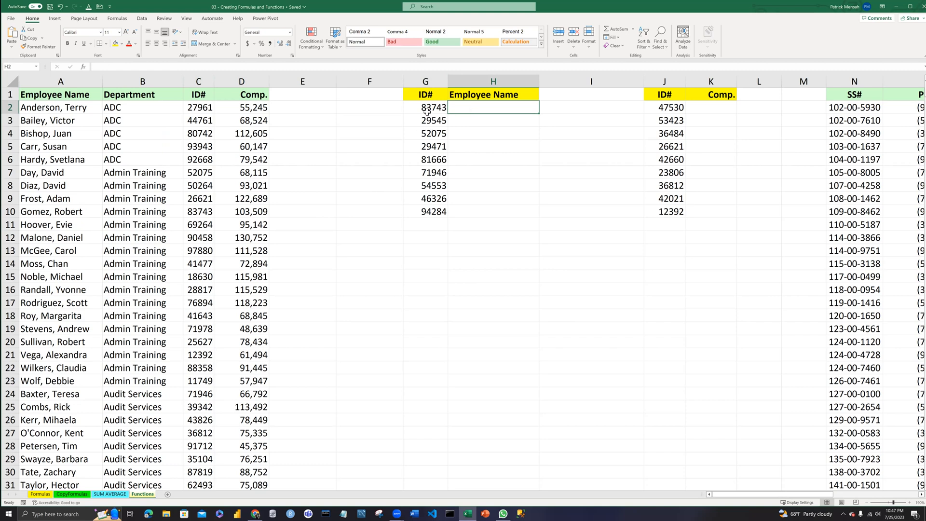
Step: Enter the formula =XLOOKUP(G2,C:C,A:A) in H2 to return the employee name for the ID# in G2
double_click(460, 109)
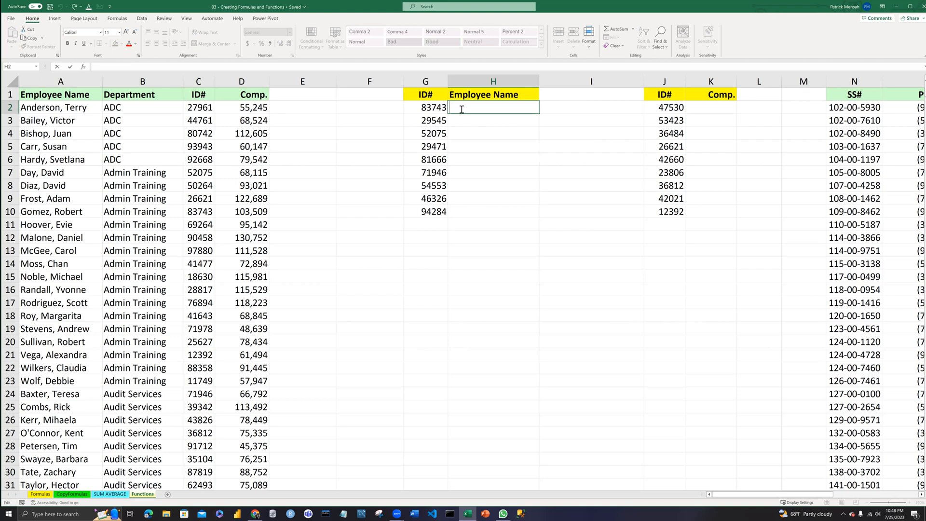
key("Escape")
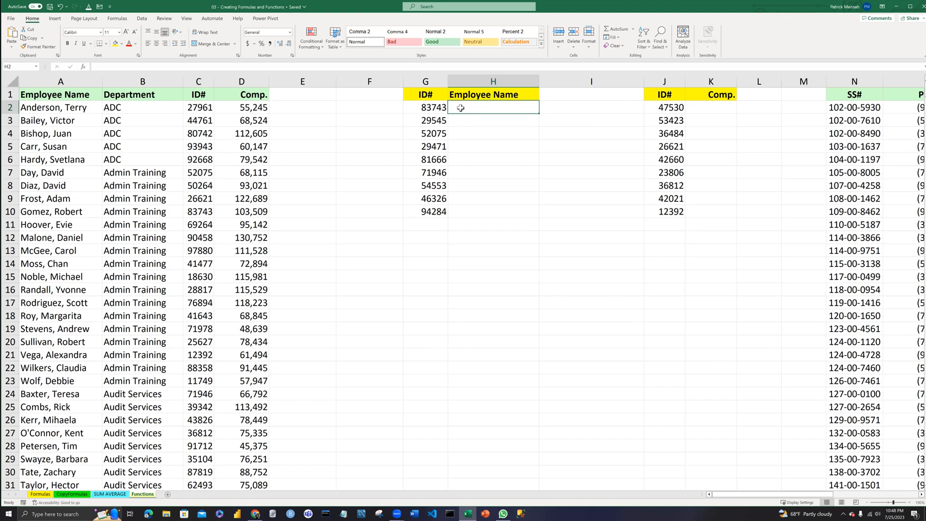
type("=")
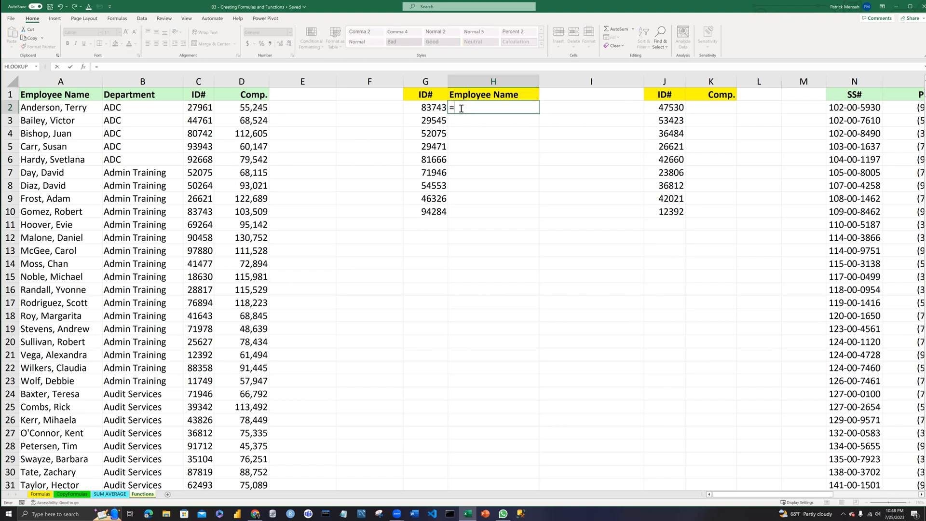
type("xl")
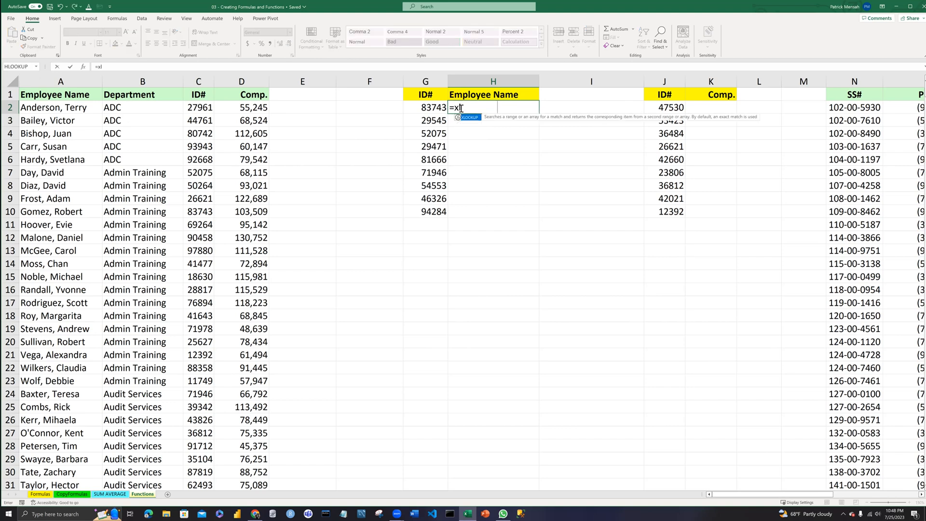
key("Tab")
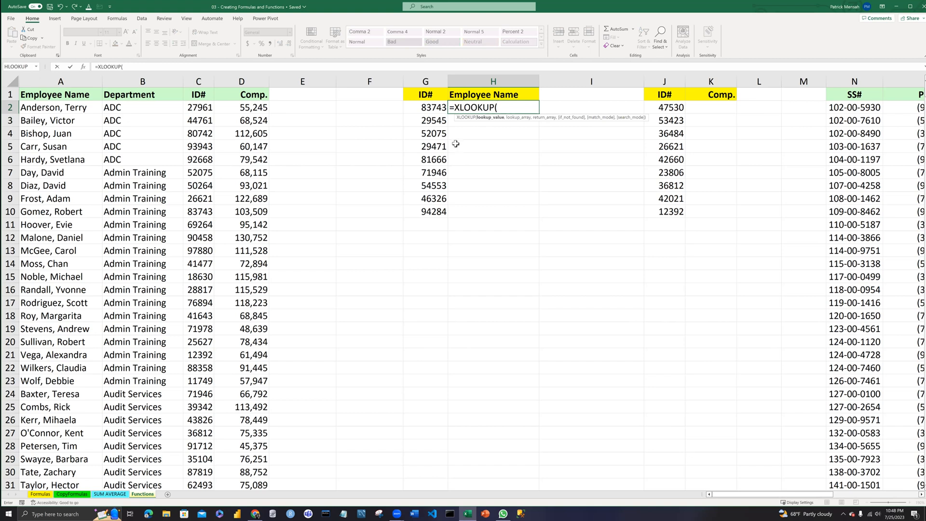
left_click(429, 108)
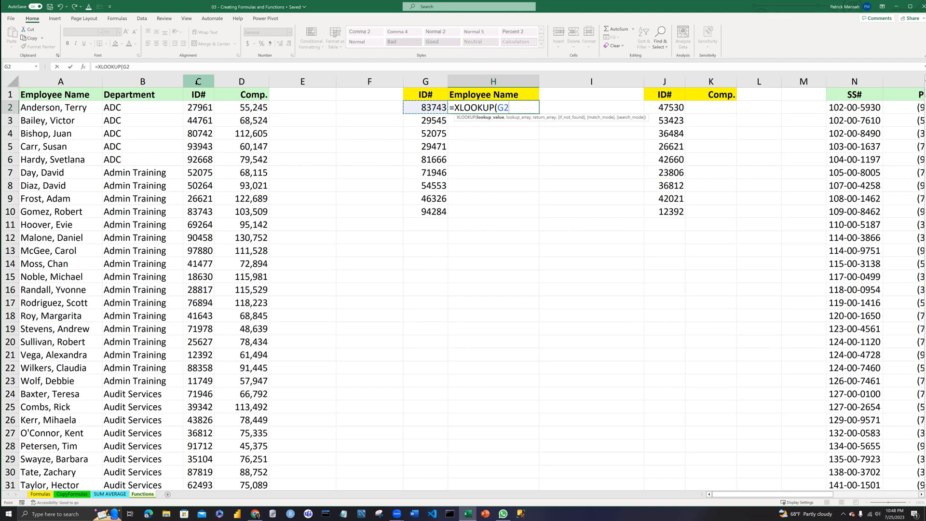
type(",")
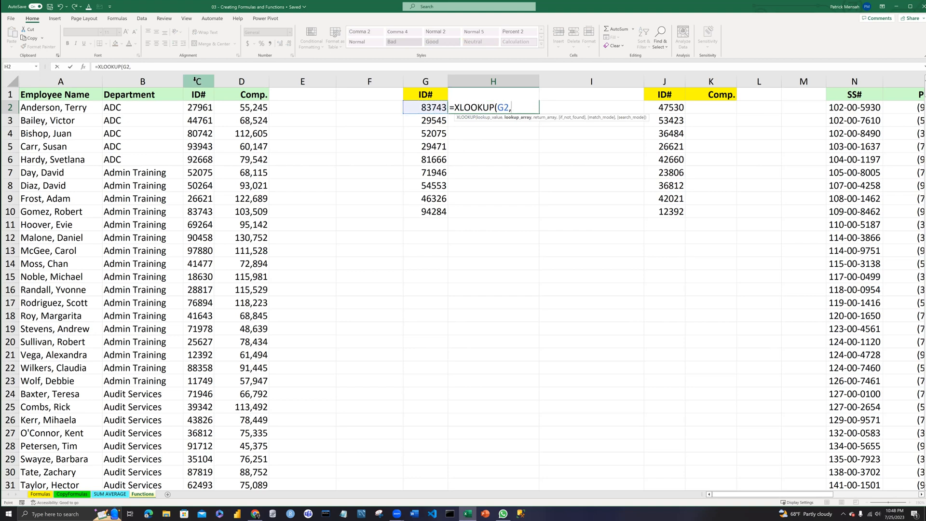
left_click(195, 81)
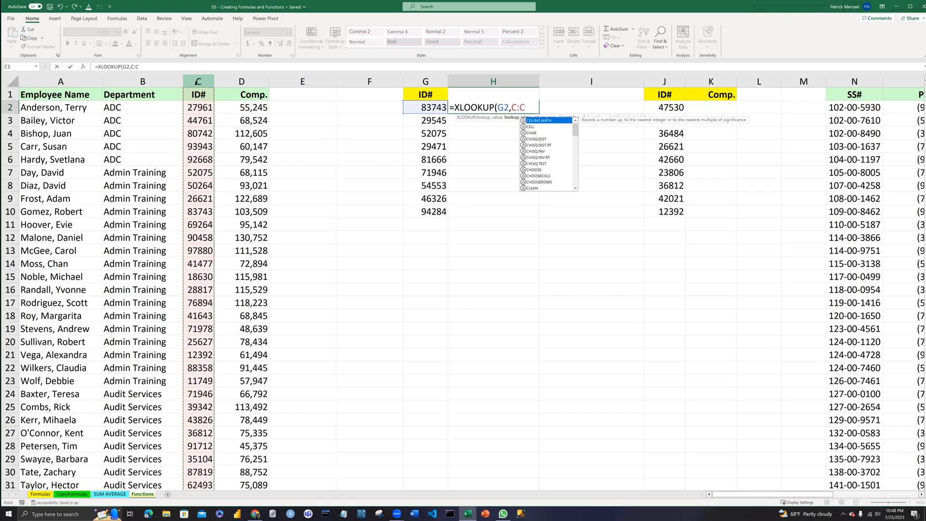
type(",")
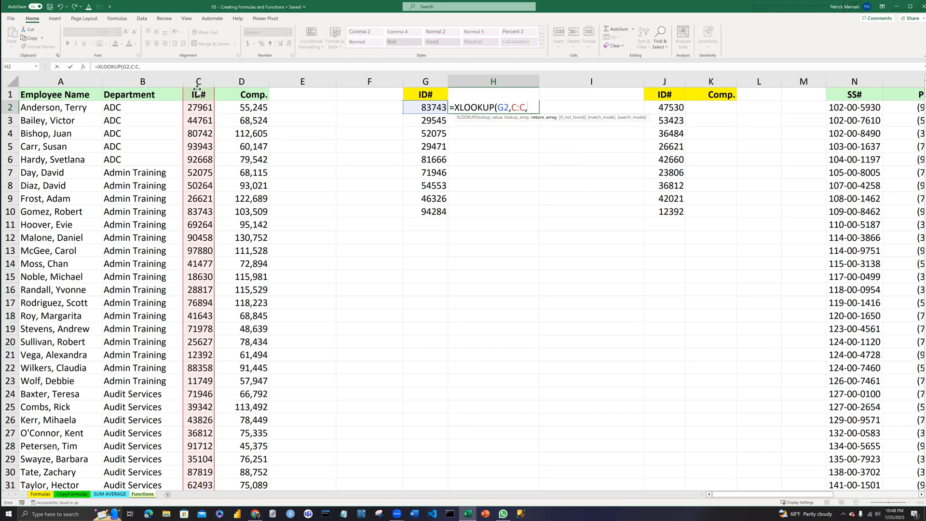
left_click(60, 81)
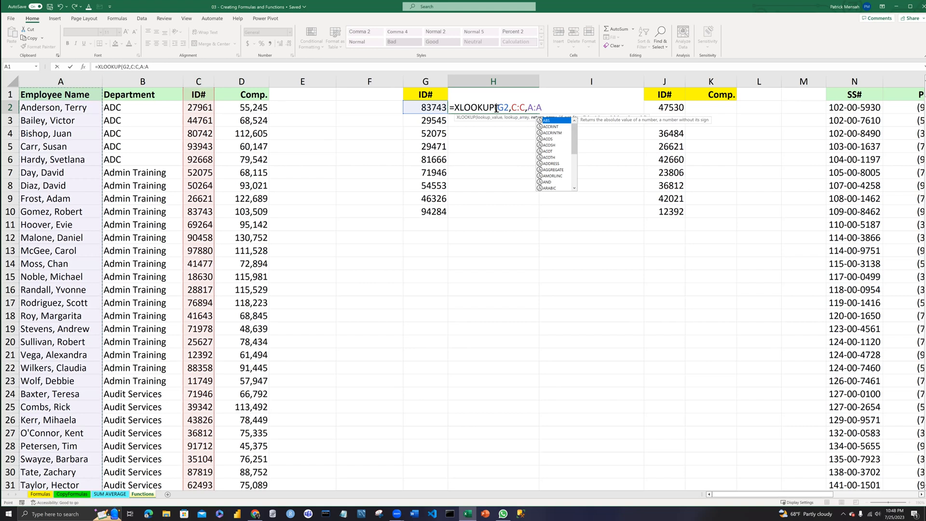
type(")")
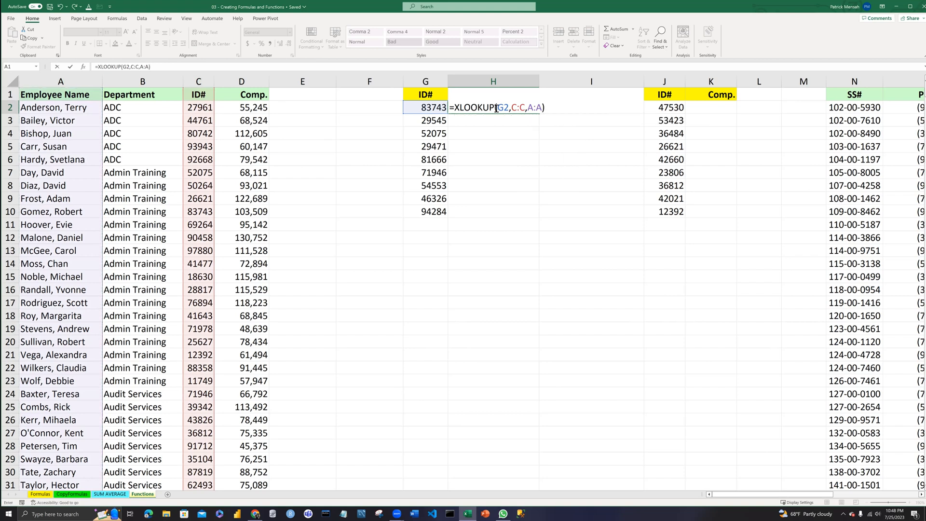
key("Return")
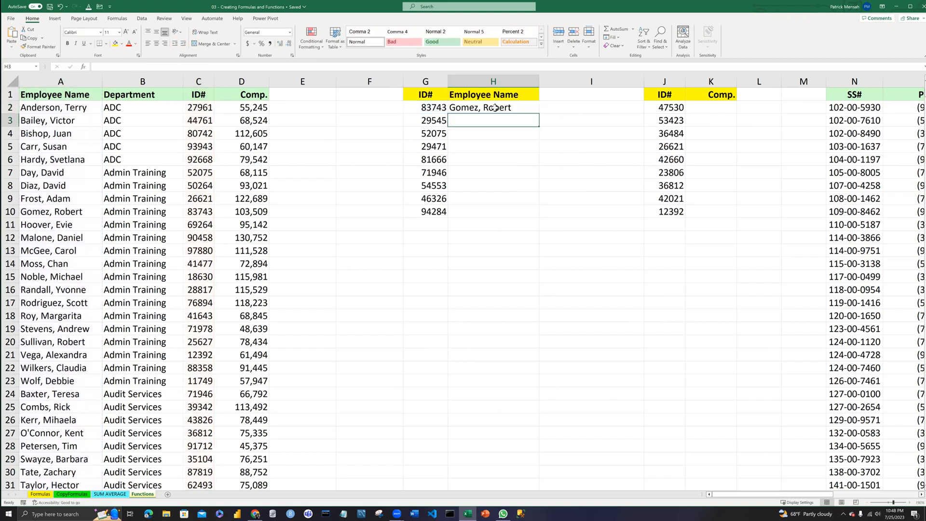
Step: Check the H2 result against row 10 of the employee table and copy the H2 formula down to H10
left_click(483, 111)
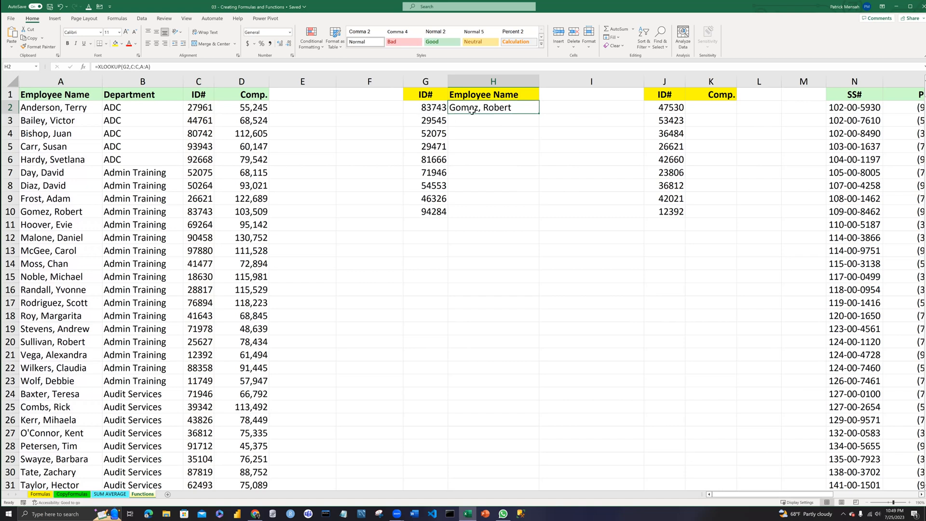
left_click(5, 213)
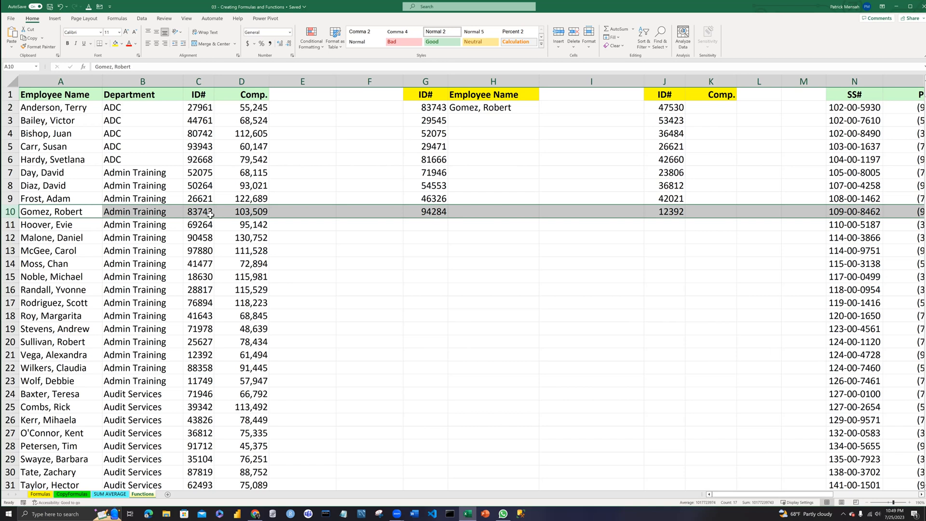
left_click(243, 215)
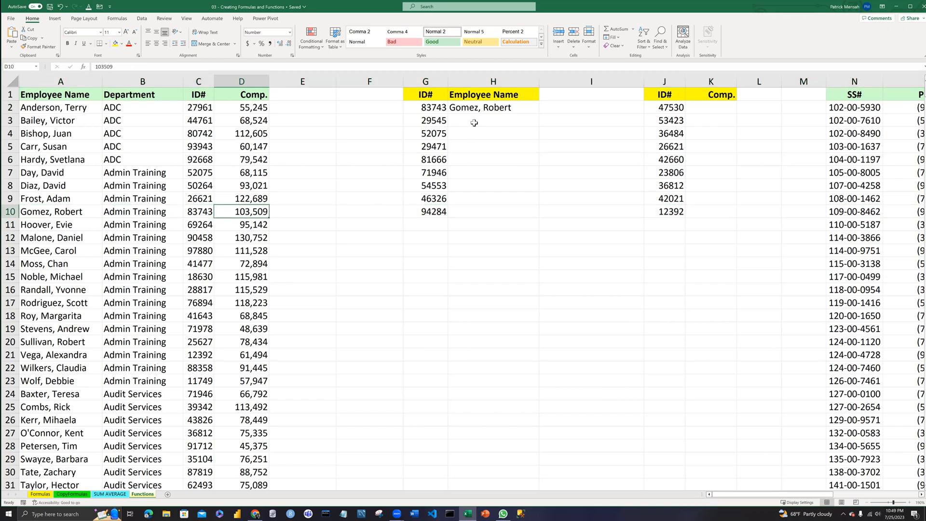
left_click(455, 116)
left_click(520, 107)
left_click_drag(539, 114, 531, 218)
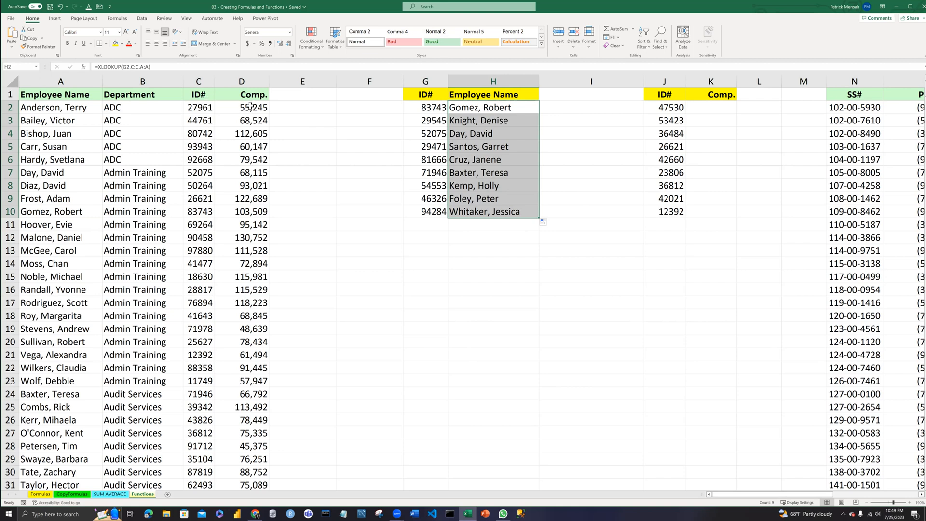
Step: Enter the formula =XLOOKUP(J2,C:C,D:D) in K2 to return the compensation for the ID# in J2
left_click(697, 112)
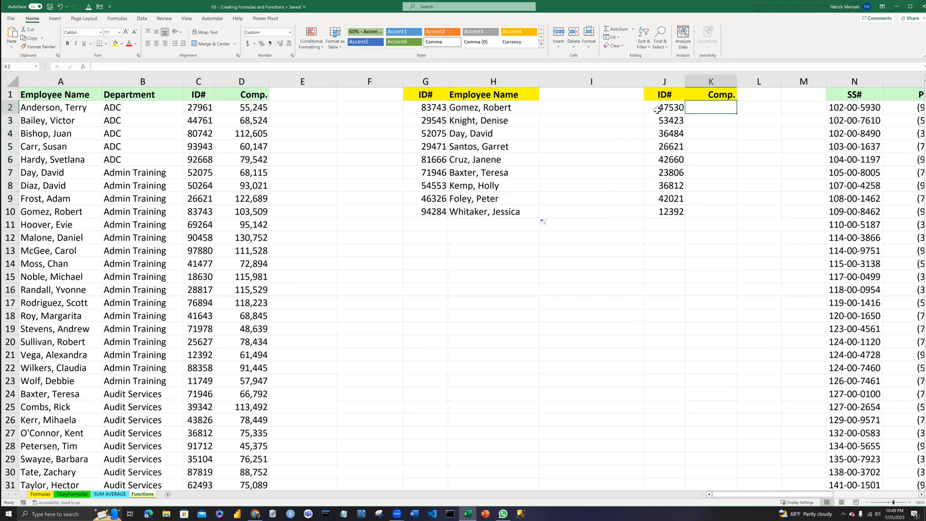
double_click(705, 108)
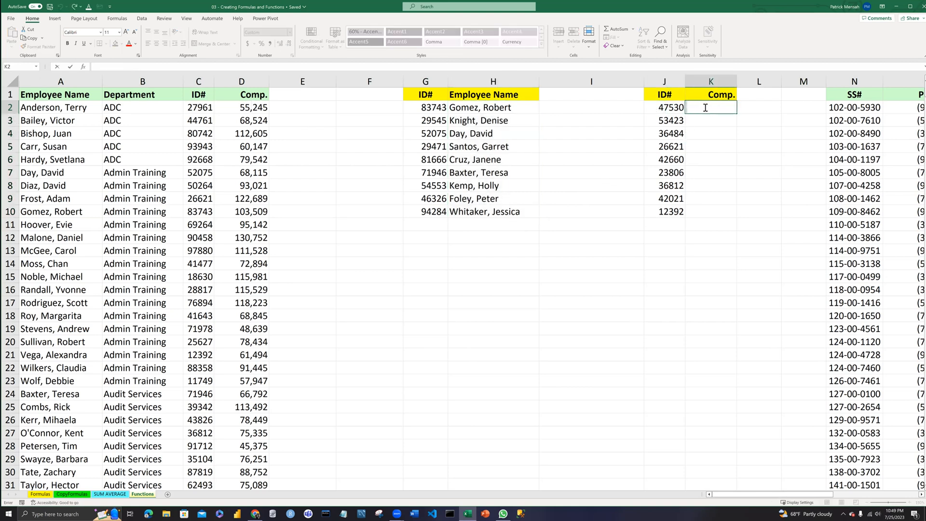
type("=")
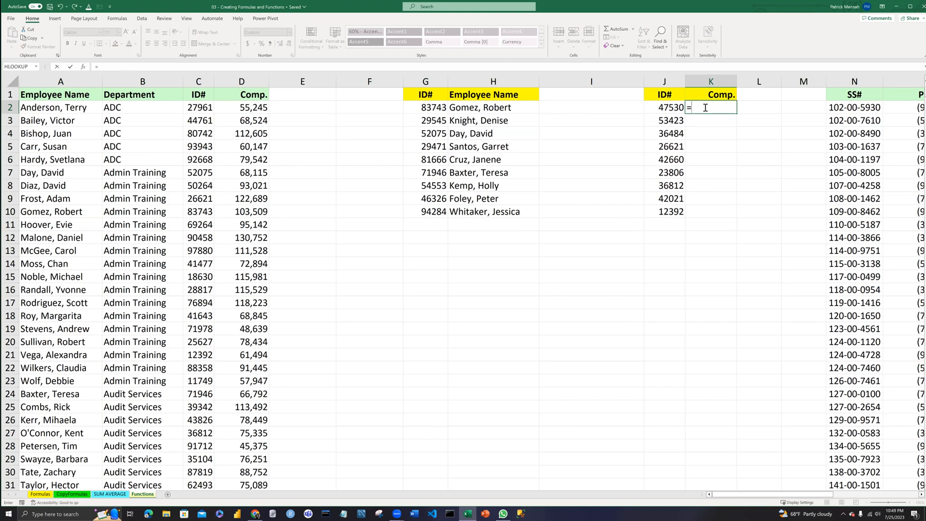
type("xlo")
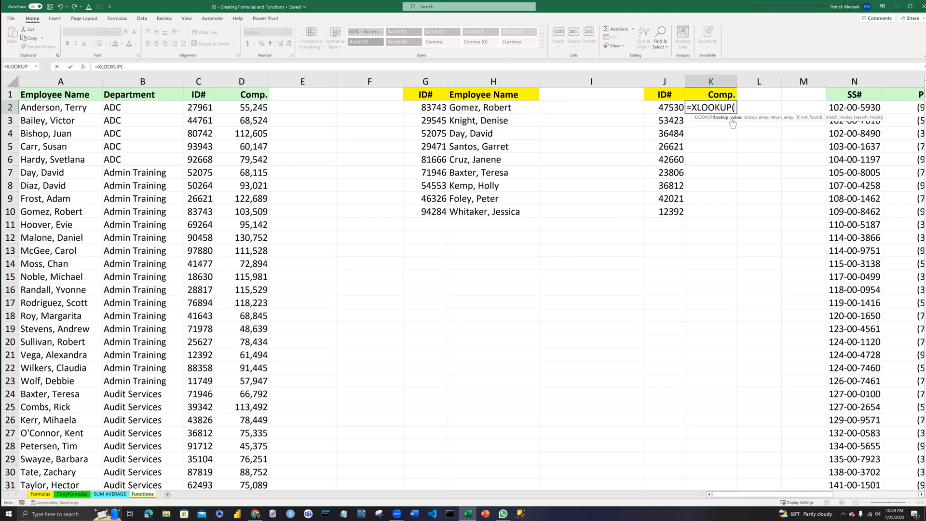
left_click(667, 108)
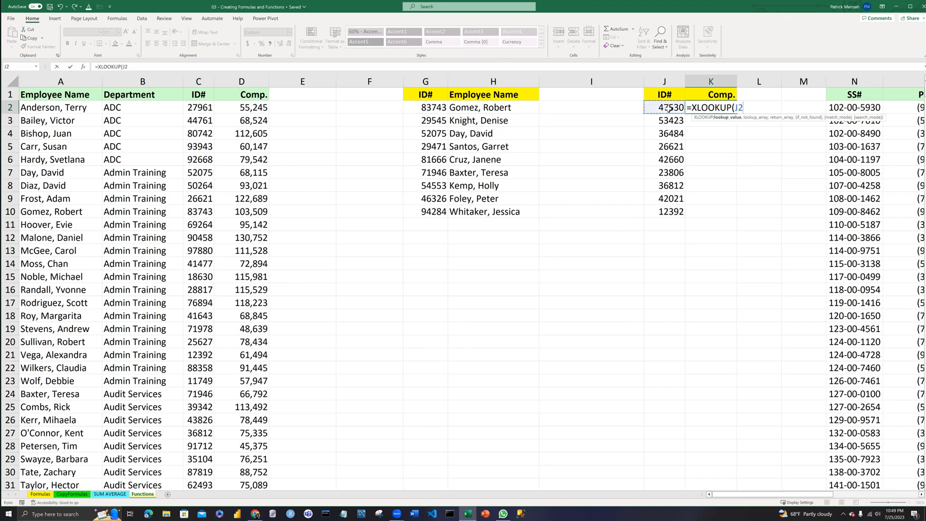
type(",")
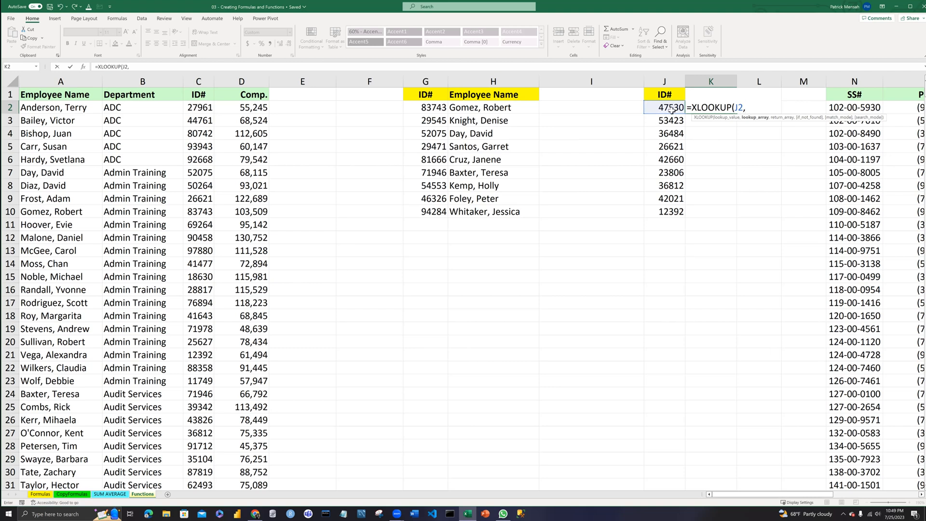
left_click(252, 83)
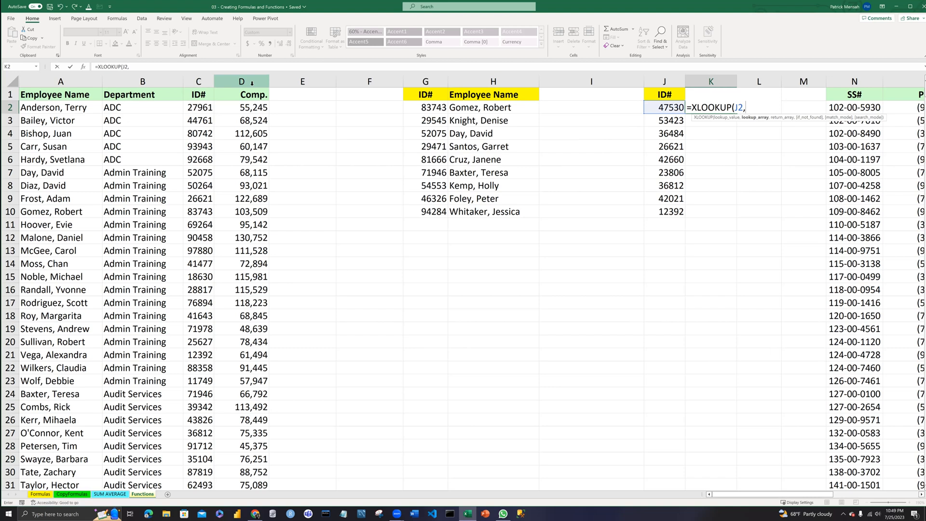
left_click(200, 81)
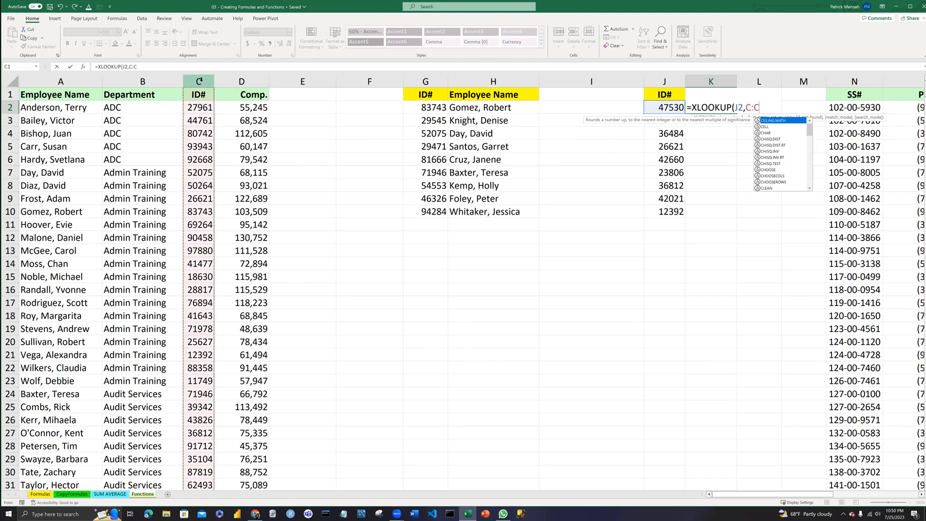
type(",")
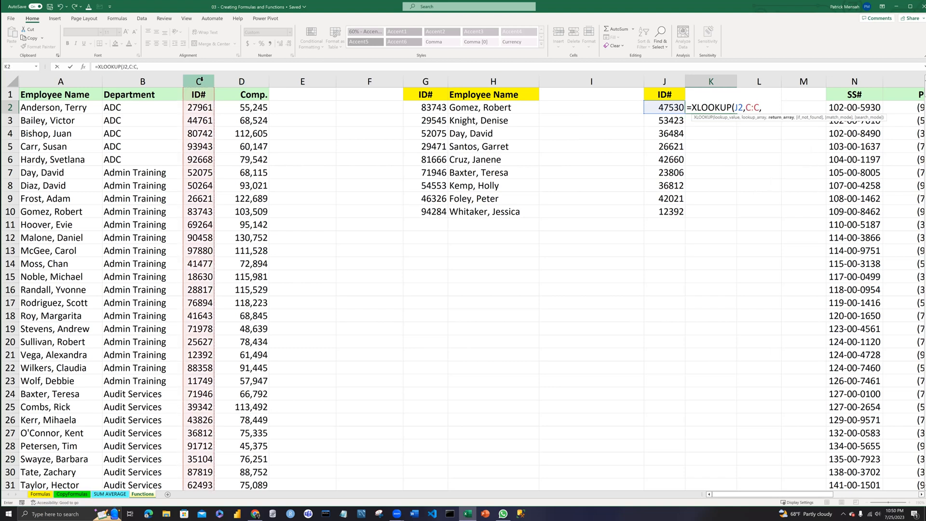
left_click(250, 83)
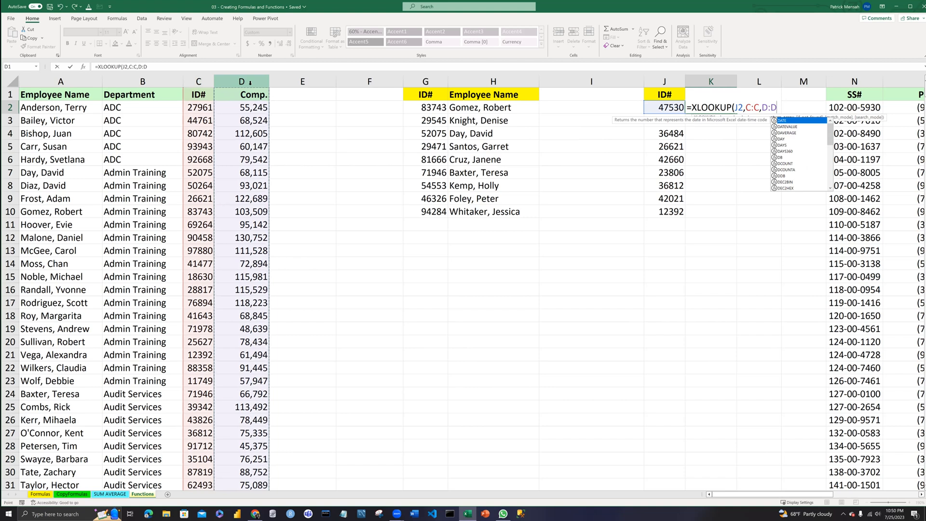
key("Return")
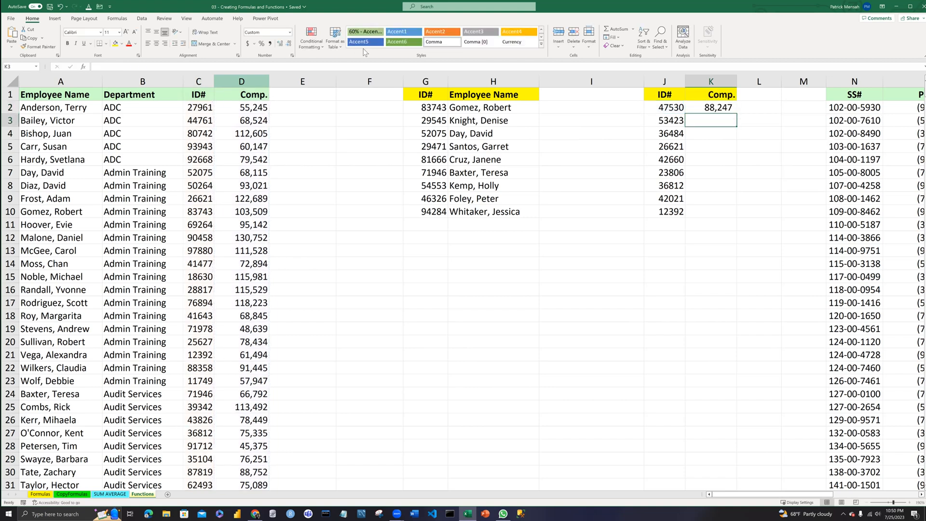
Step: Find the ID# from J2 in column C and check its Comp. value in column D against the K2 result
left_click(705, 107)
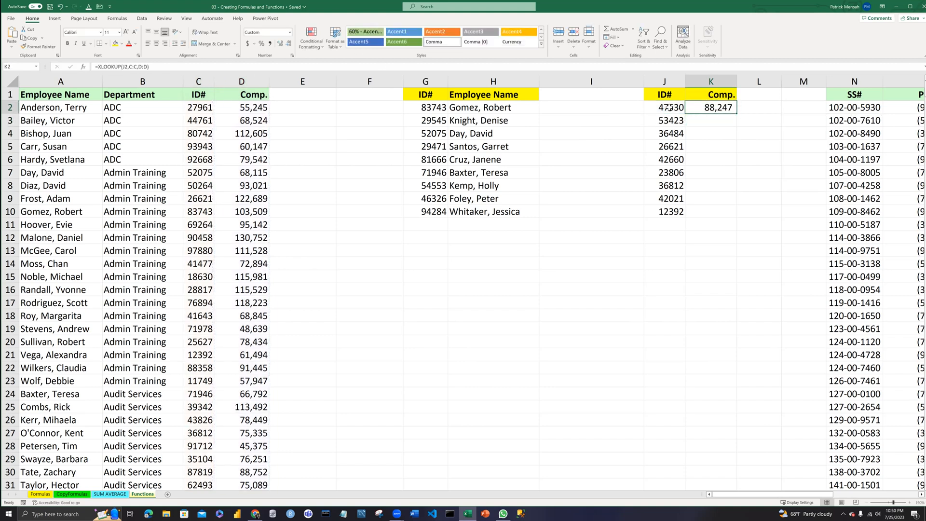
left_click(667, 107)
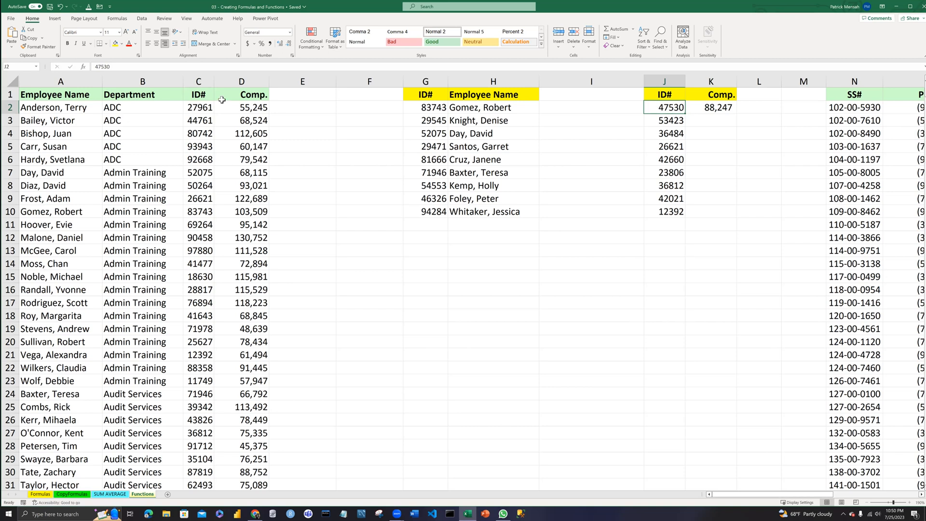
left_click(193, 80)
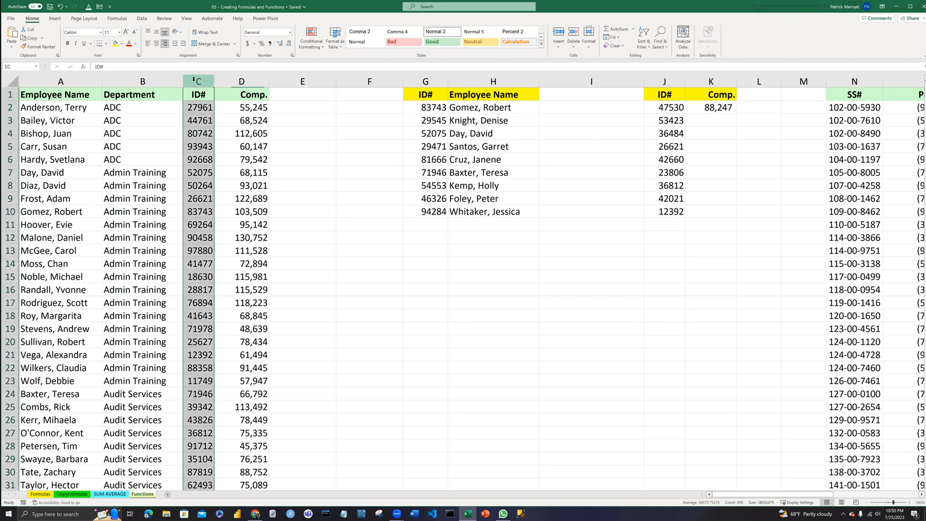
key("ctrl+f")
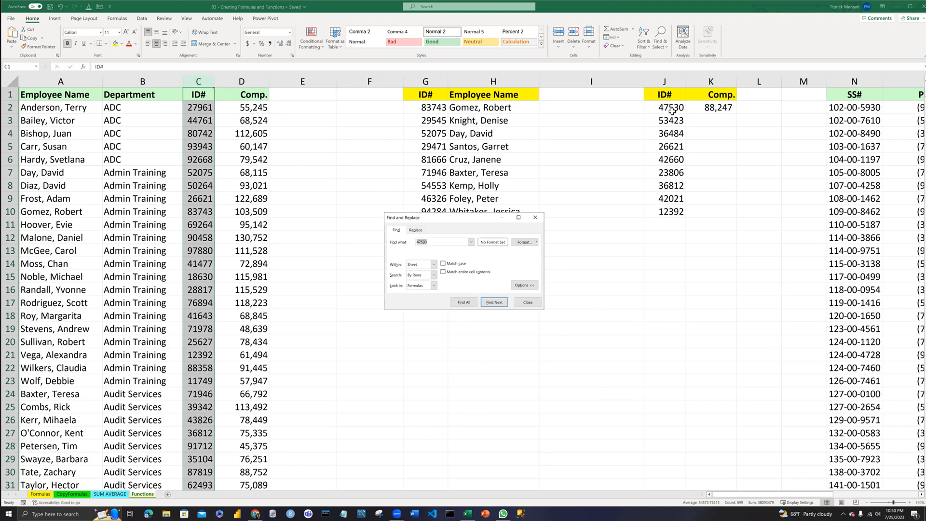
left_click(434, 242)
double_click(428, 243)
left_click(489, 304)
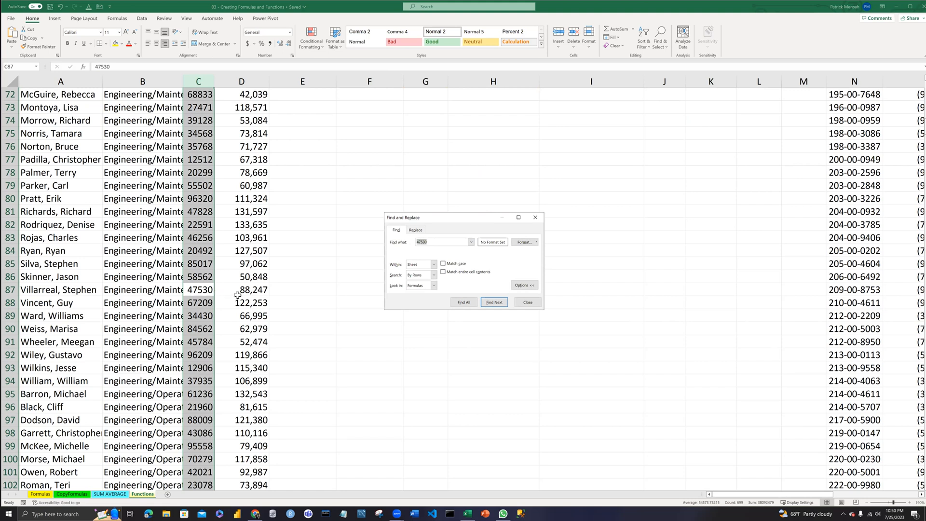
left_click(260, 291)
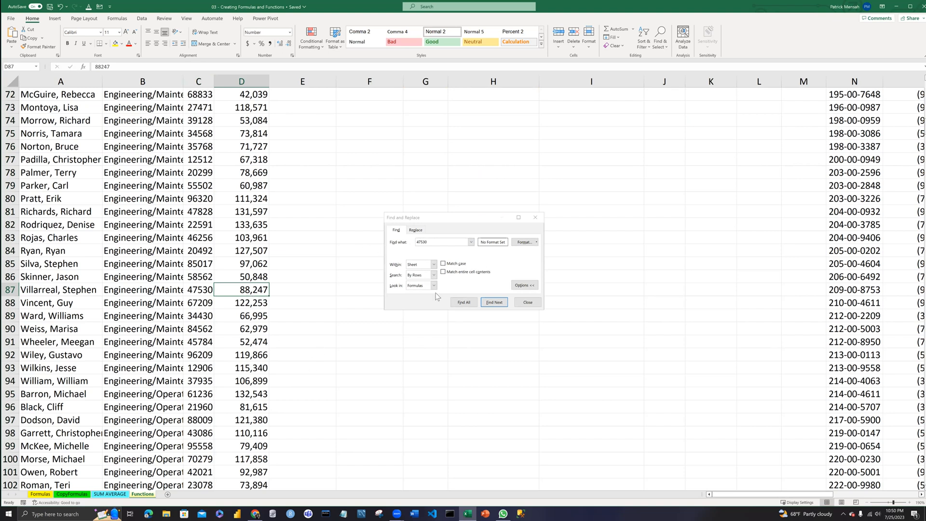
Step: Copy the K2 compensation formula down to K10 and close the Find and Replace dialog
scroll(446, 321, "up", 5)
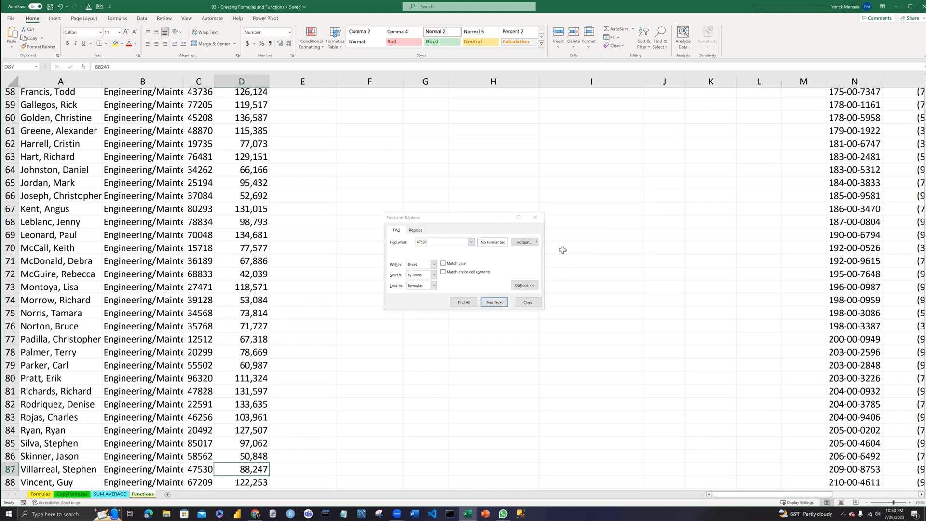
scroll(687, 112, "up", 19)
left_click(723, 107)
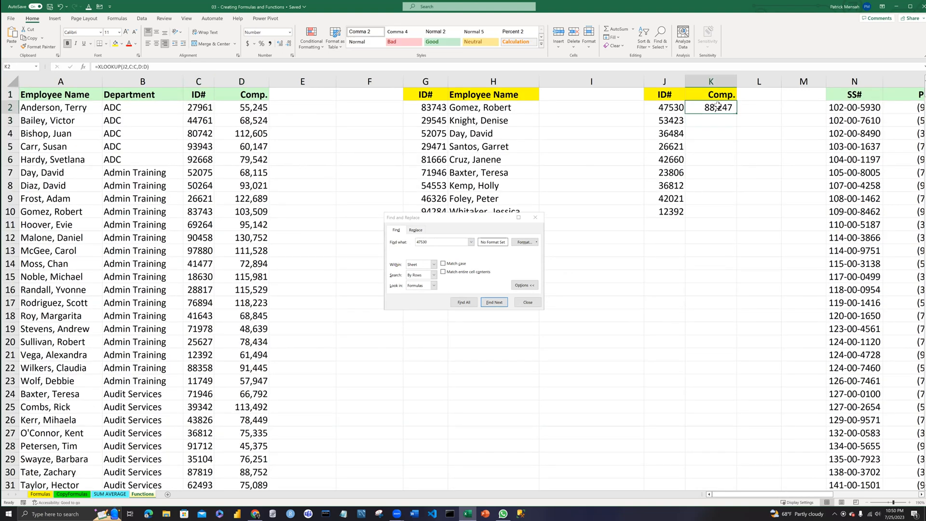
left_click_drag(733, 114, 723, 207)
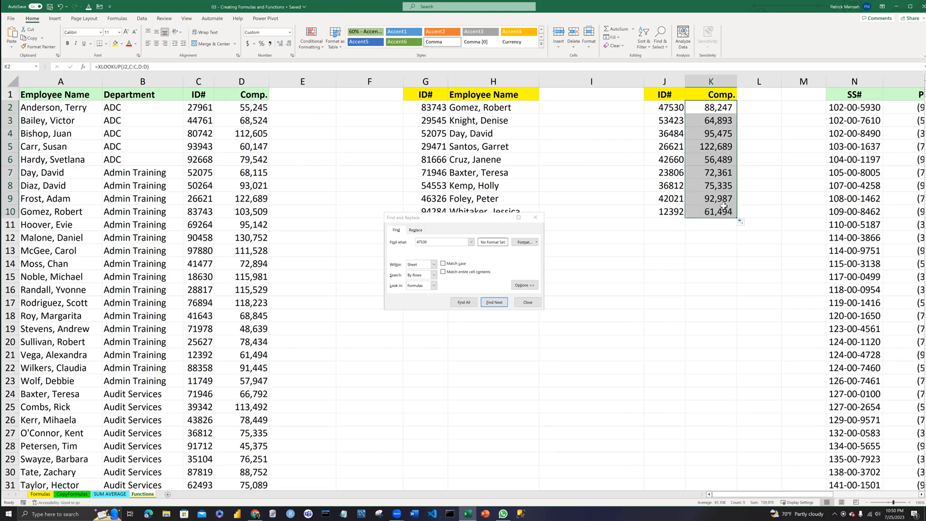
left_click(534, 217)
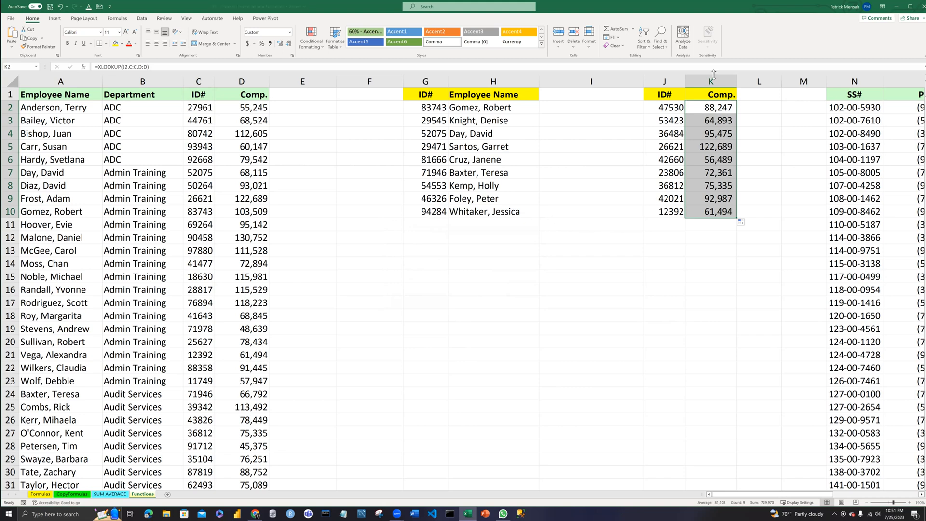